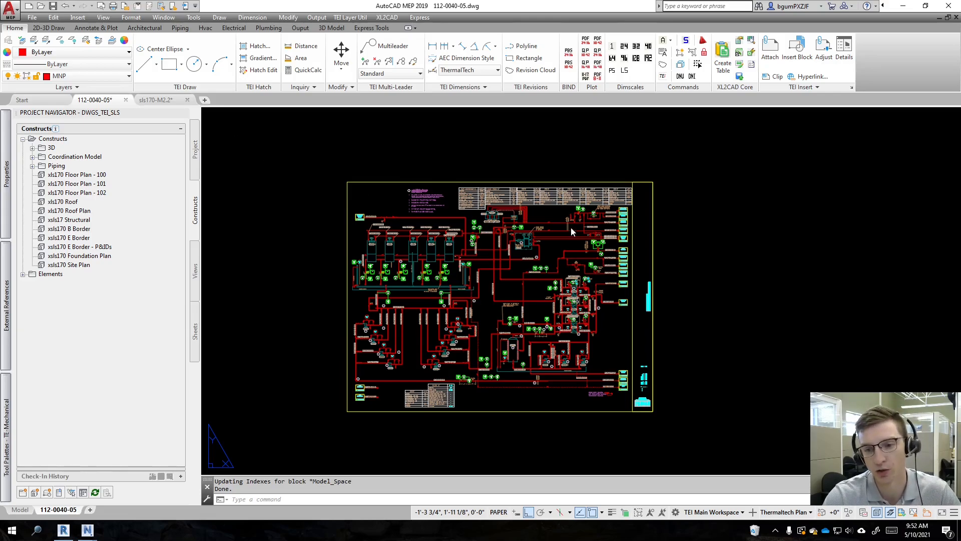
# - Examine the Furnace Cooling Distribution sheet tags and the pipe line labels leading to them along the drawing border
pyautogui.scroll(8, 665, 258)
pyautogui.moveTo(528, 231); pyautogui.dragTo(522, 181, button='middle')
pyautogui.scroll(2, 369, 281)
pyautogui.moveTo(379, 275)
pyautogui.mouseDown(button='middle')
pyautogui.moveTo(429, 227)
pyautogui.moveTo(511, 223)
pyautogui.moveTo(515, 210)
pyautogui.mouseUp(button='middle')
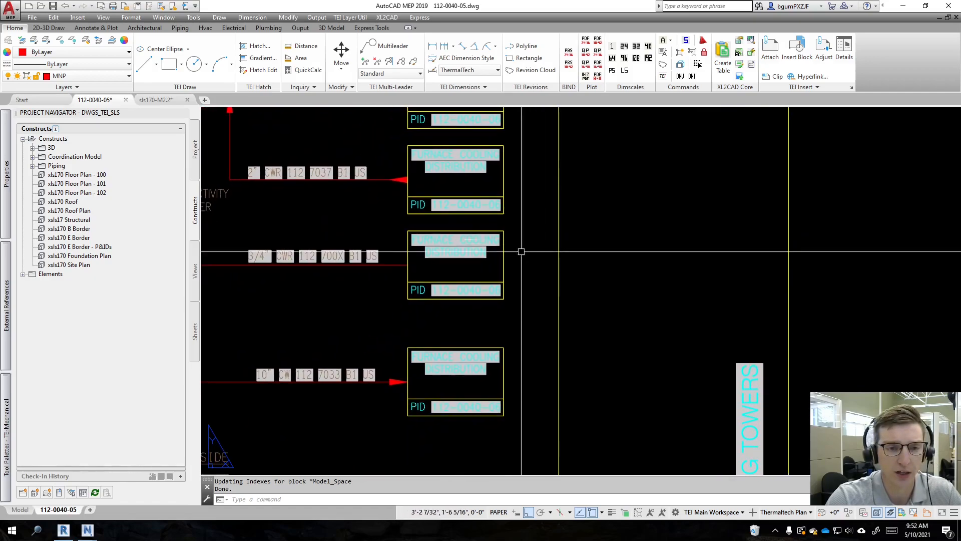
pyautogui.click(236, 232)
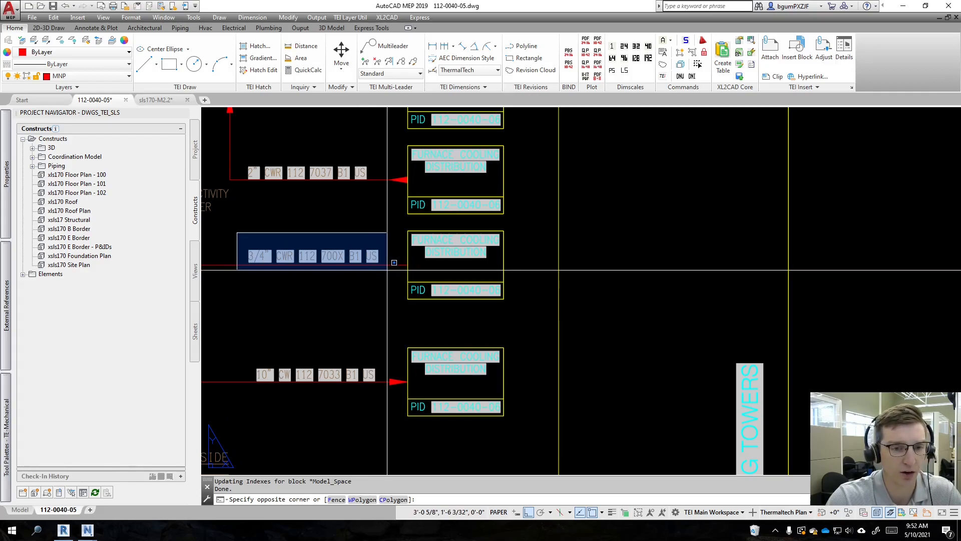
pyautogui.press('Escape')
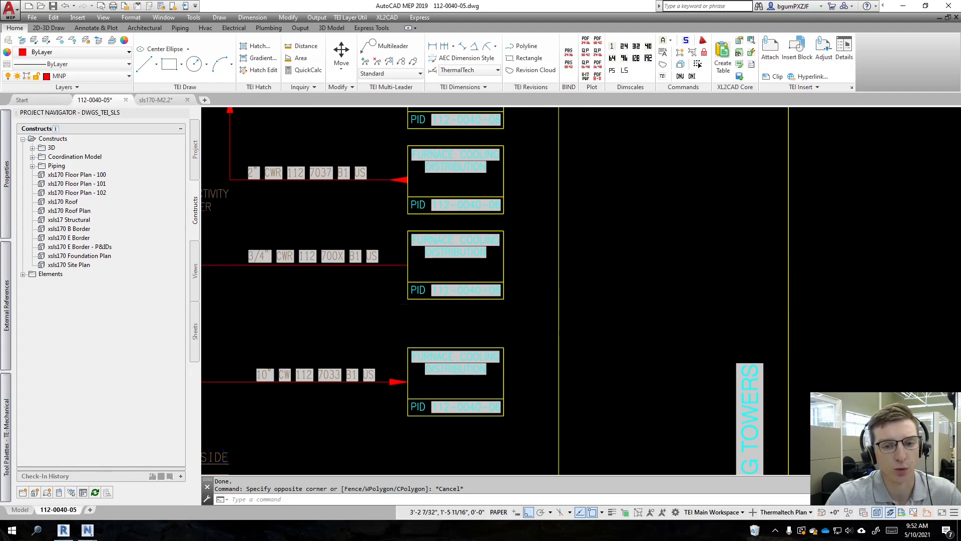
pyautogui.scroll(3, 521, 304)
pyautogui.scroll(-2, 600, 322)
pyautogui.moveTo(502, 290)
pyautogui.mouseDown(button='middle')
pyautogui.moveTo(601, 322)
pyautogui.moveTo(543, 324)
pyautogui.mouseUp(button='middle')
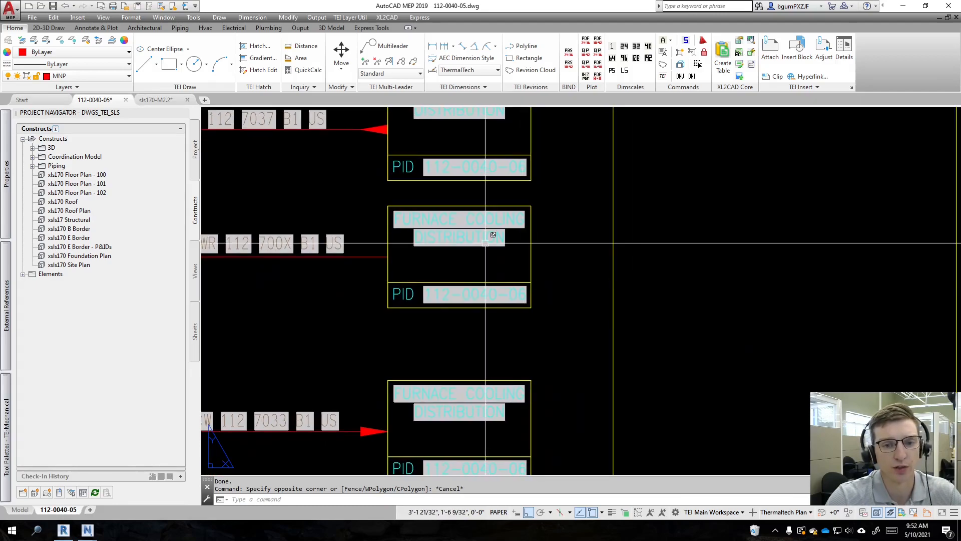
# - Open the attributes of the sheet tag on the 3/4-inch CWR line and inspect its SHEET_NAME value
pyautogui.doubleClick(486, 298)
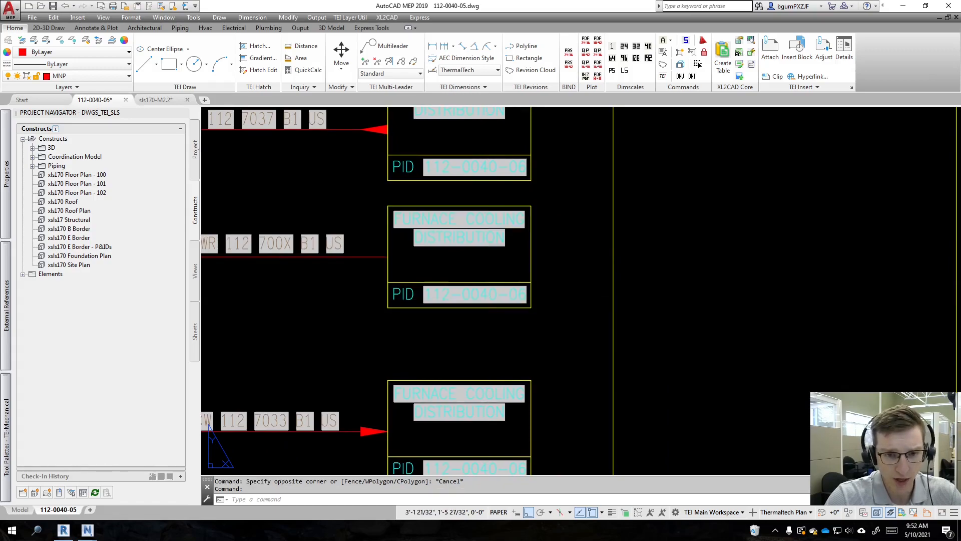
pyautogui.moveTo(637, 247); pyautogui.dragTo(588, 189)
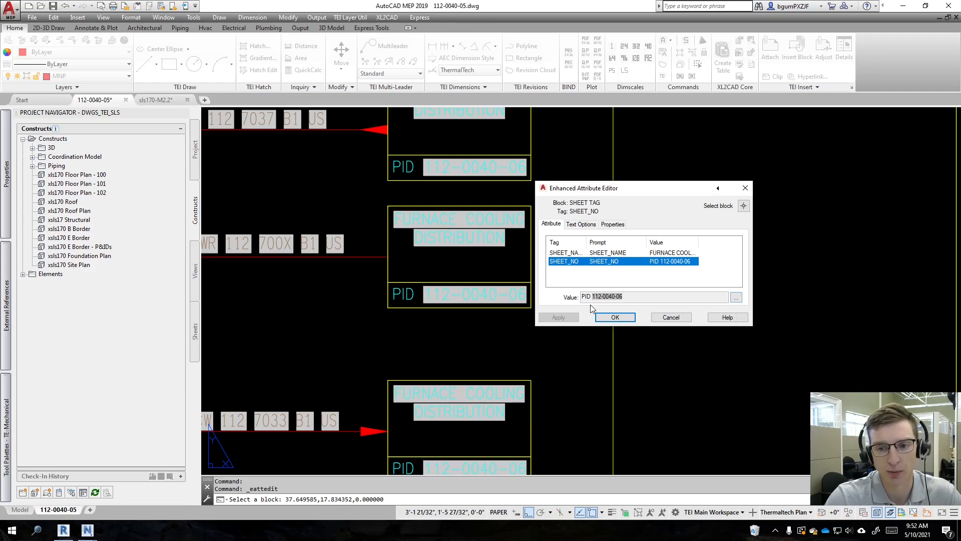
pyautogui.click(599, 253)
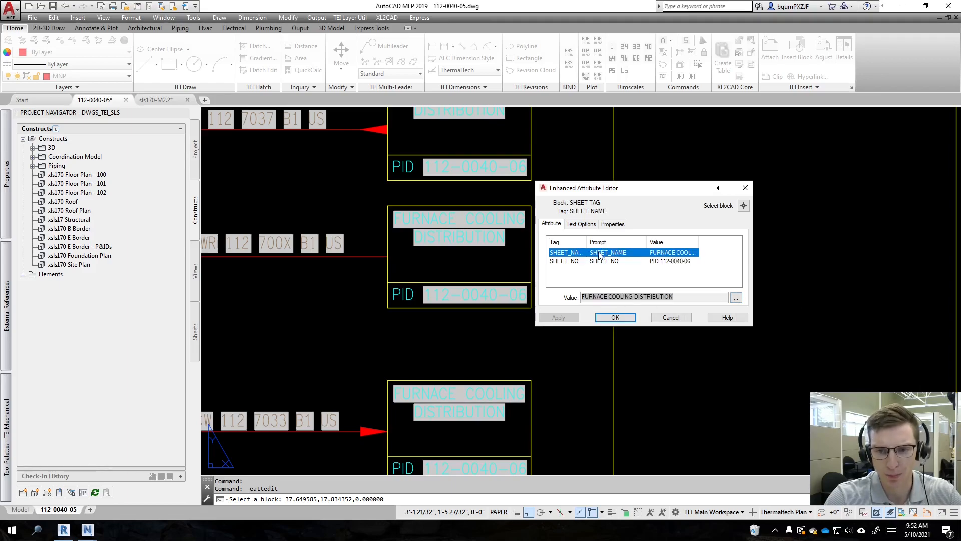
pyautogui.click(625, 297)
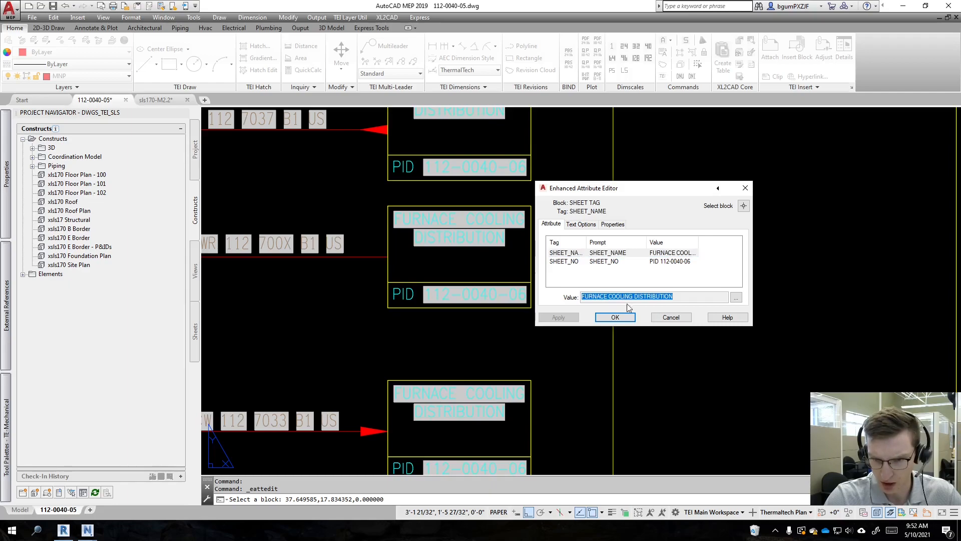
# - Open the tag's SHEET_NO value in the in-place text editor and check the options available for its number field
pyautogui.click(604, 261)
pyautogui.click(736, 297)
pyautogui.scroll(2, 521, 313)
pyautogui.click(444, 290)
pyautogui.rightClick(435, 281)
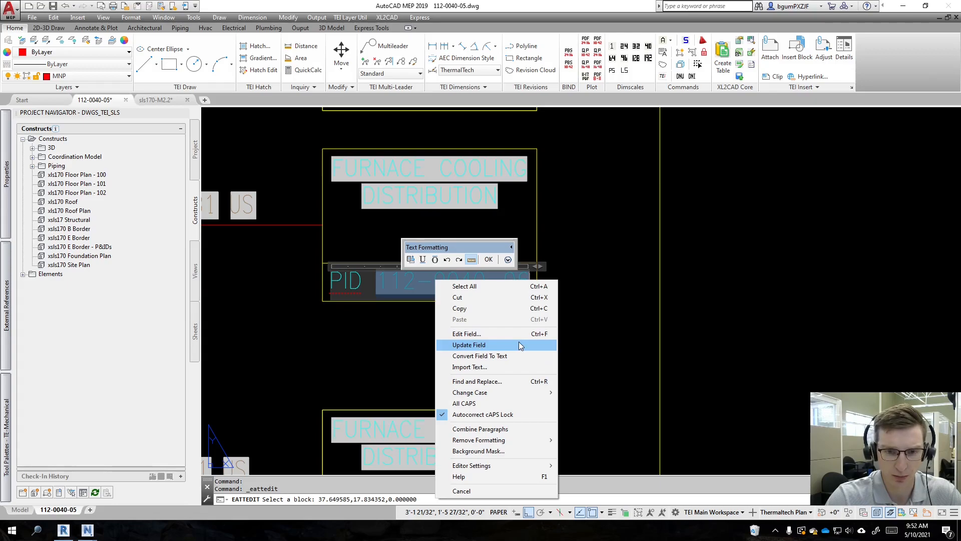
pyautogui.click(368, 279)
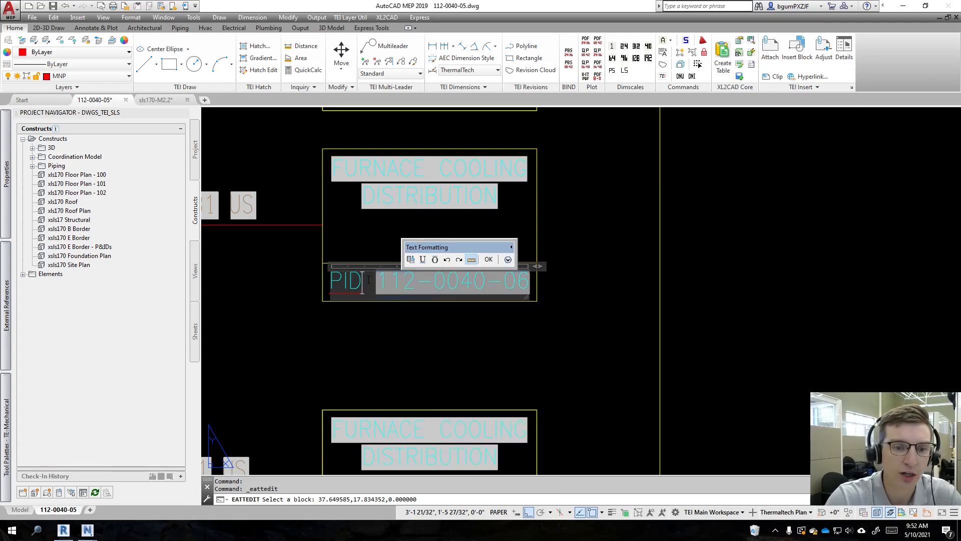
# - Review the field categories available for inserting a field at the PID prefix text, and cancel without inserting one
pyautogui.moveTo(368, 279); pyautogui.dragTo(328, 280)
pyautogui.rightClick(335, 277)
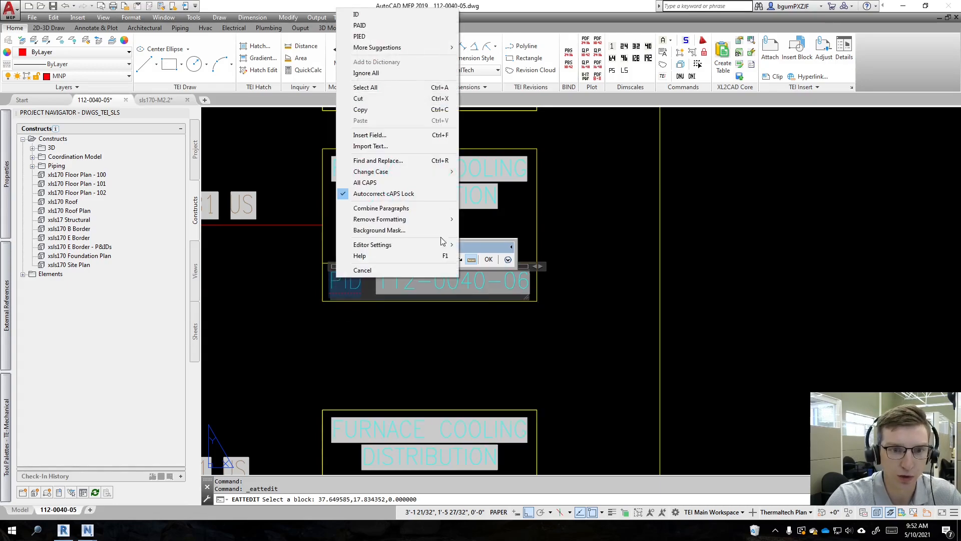
pyautogui.click(368, 136)
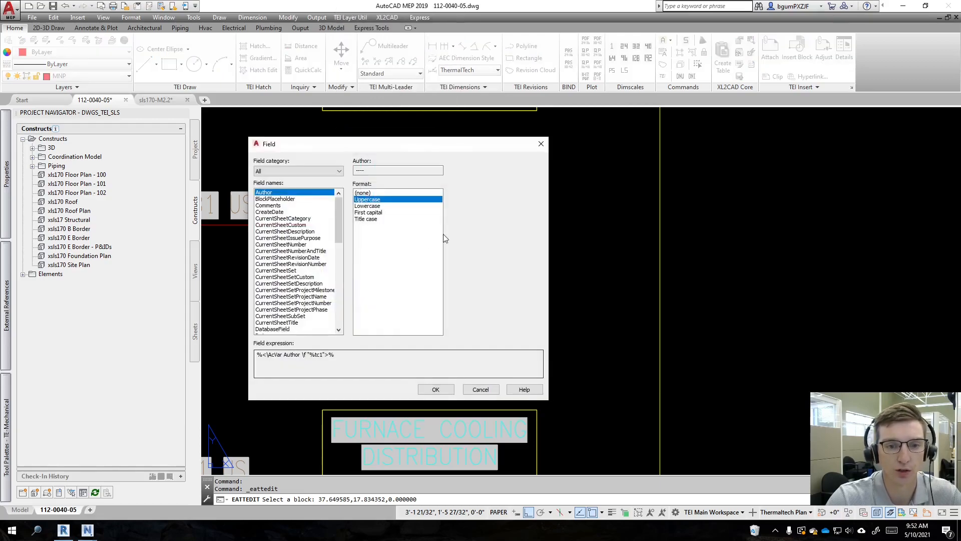
pyautogui.moveTo(419, 146); pyautogui.dragTo(727, 145)
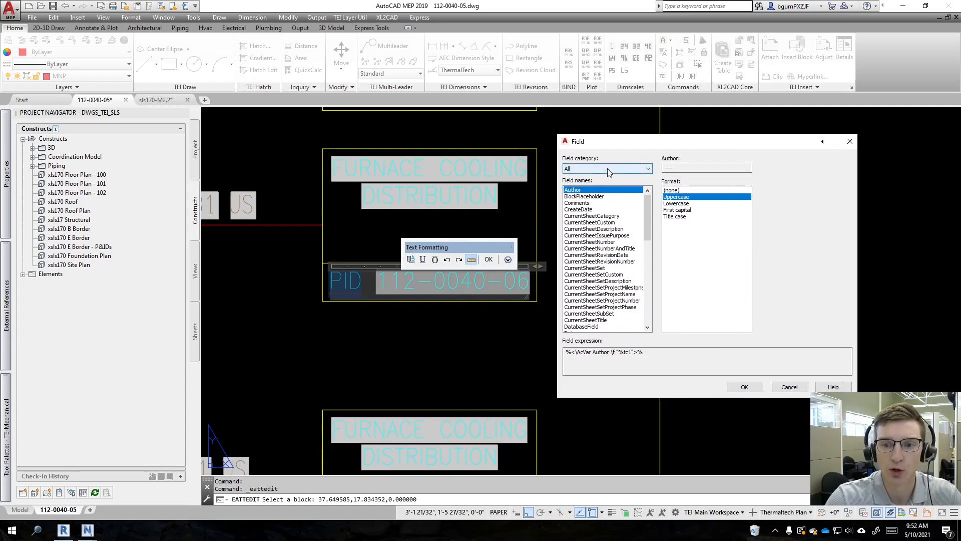
pyautogui.click(607, 169)
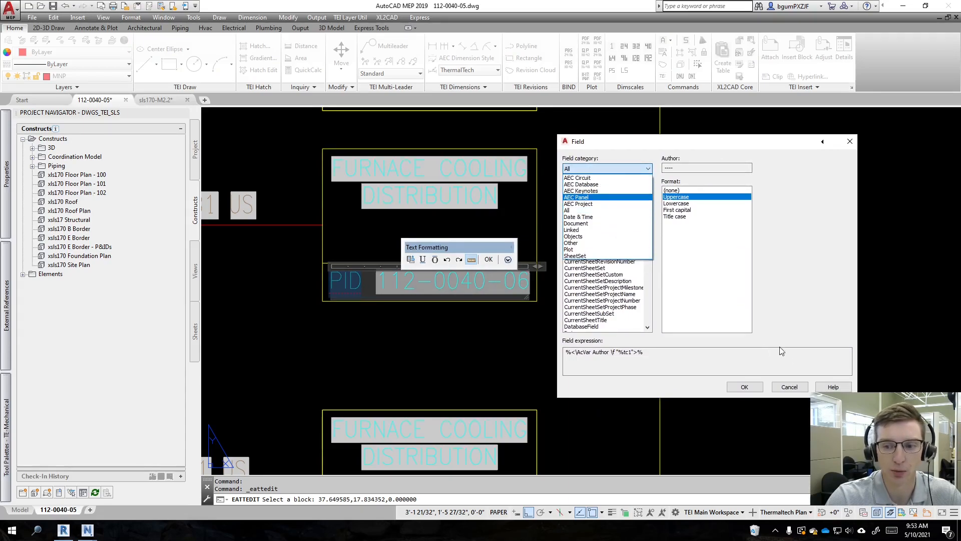
pyautogui.click(799, 387)
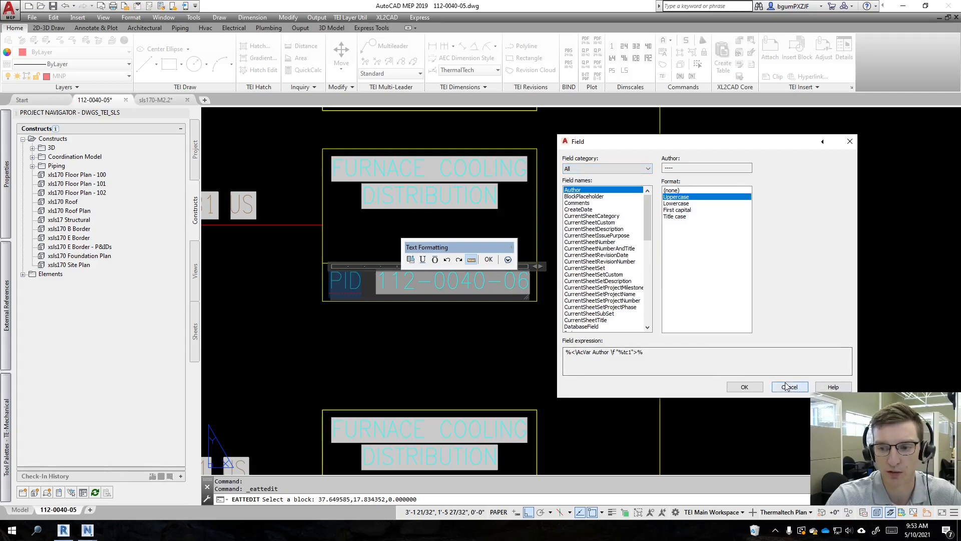
pyautogui.click(789, 386)
# - Inspect the SheetSet field settings behind the tag's sheet number, and close the attribute editor without changes
pyautogui.click(464, 280)
pyautogui.rightClick(464, 281)
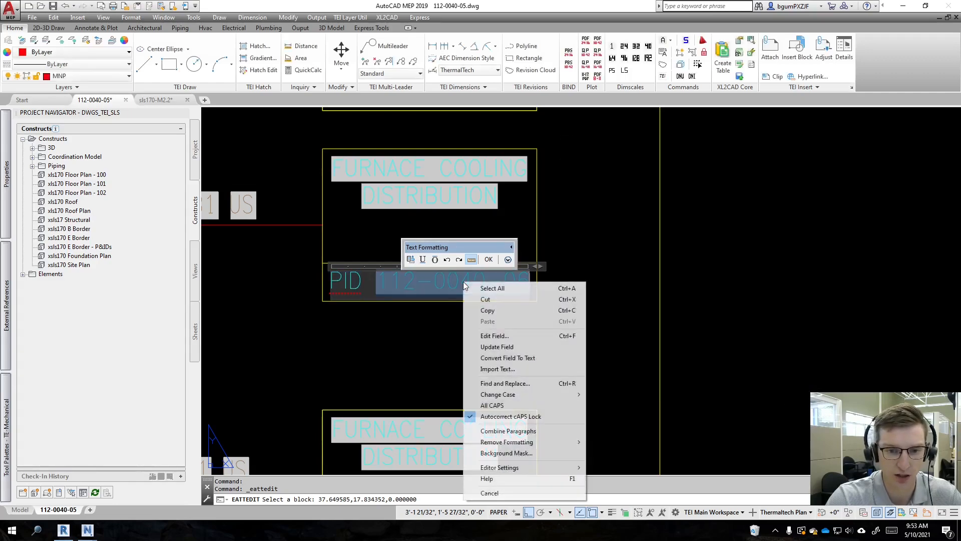
pyautogui.click(501, 339)
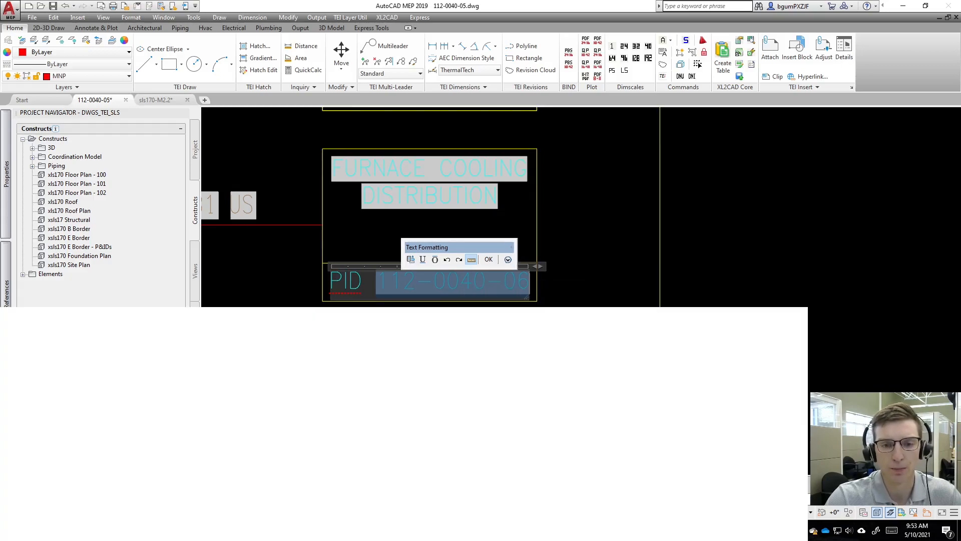
pyautogui.moveTo(385, 146); pyautogui.dragTo(471, 334)
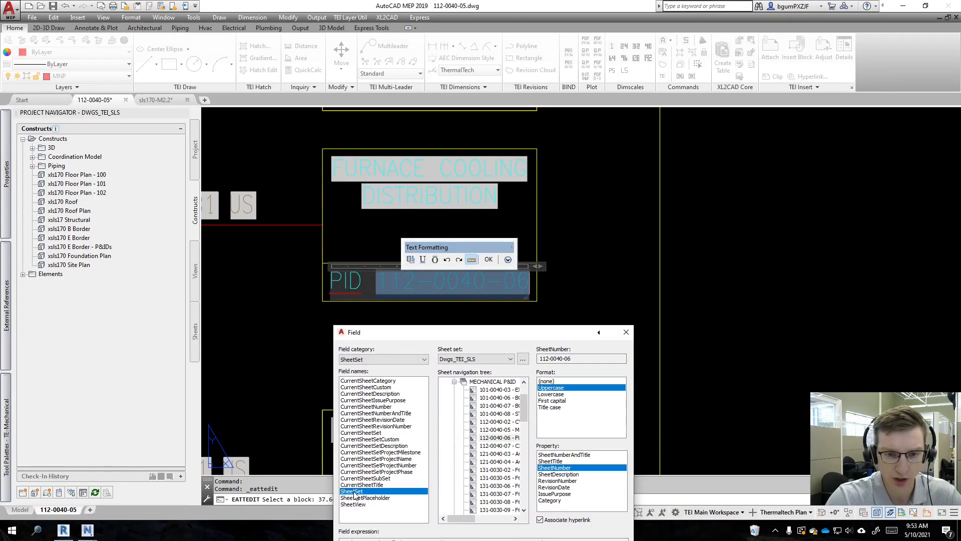
pyautogui.moveTo(459, 518); pyautogui.dragTo(470, 530)
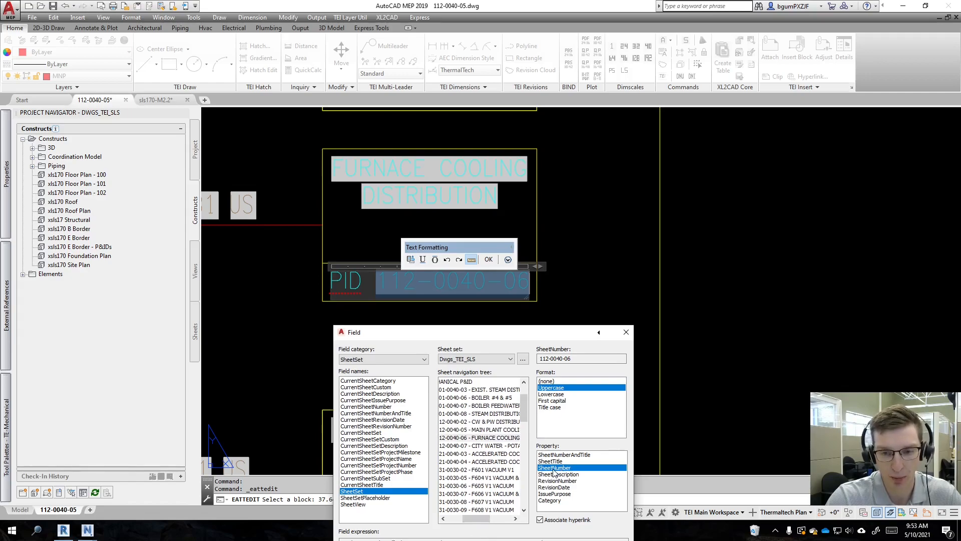
pyautogui.click(627, 332)
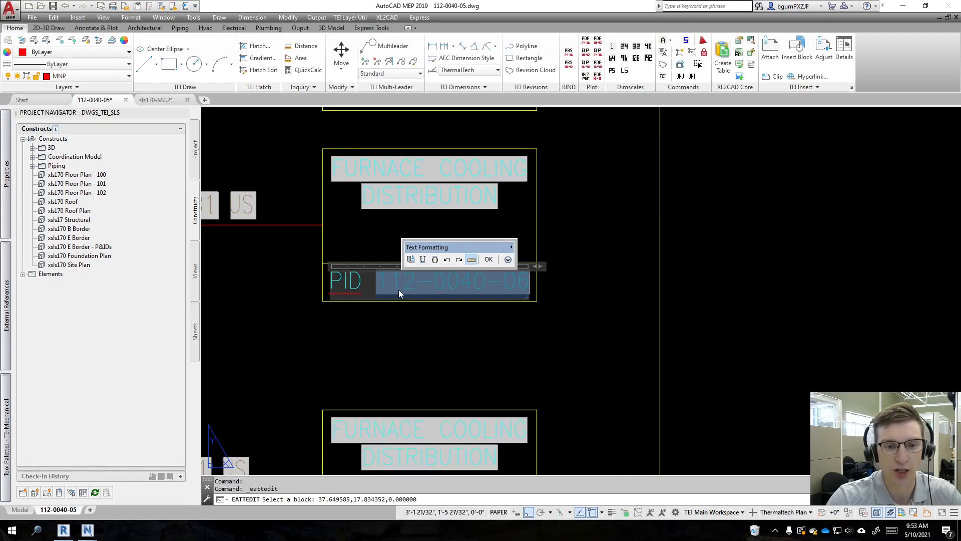
pyautogui.click(442, 348)
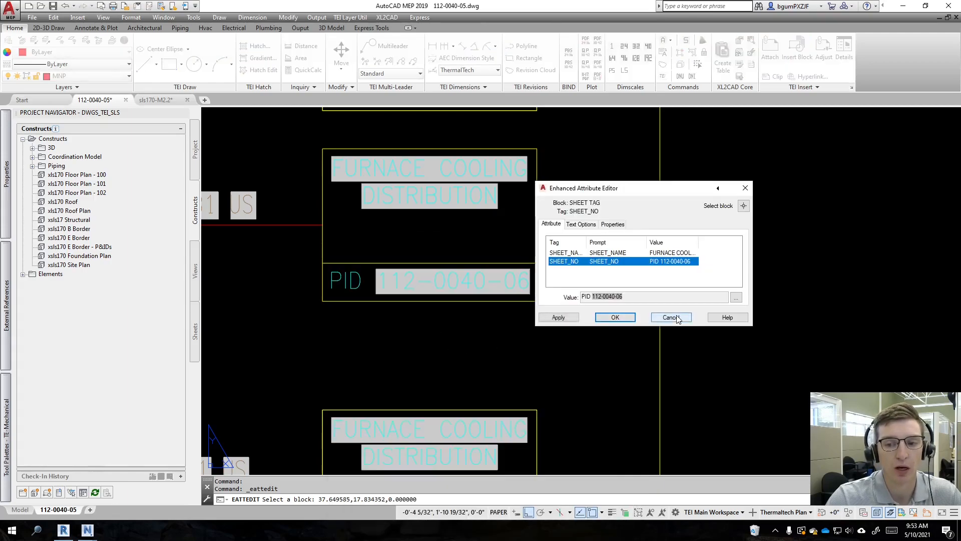
pyautogui.click(671, 318)
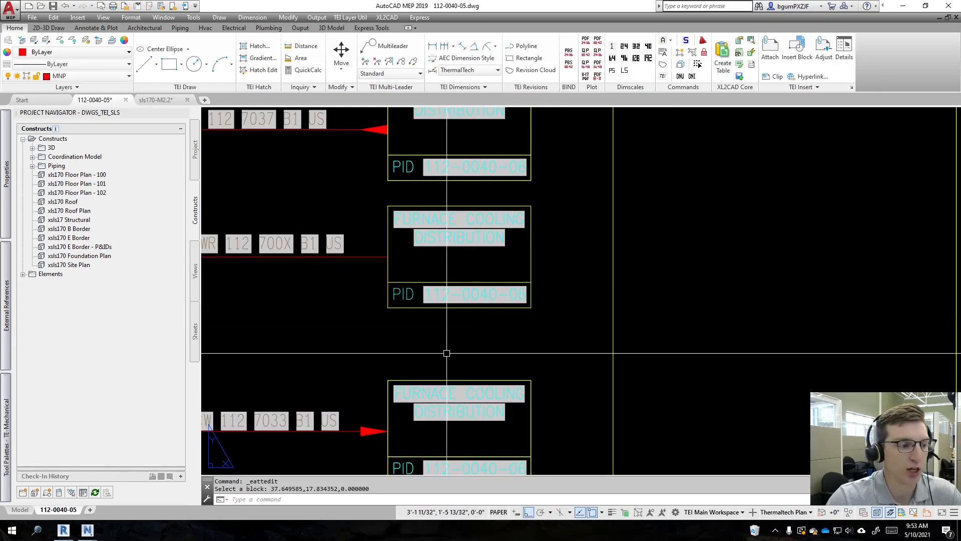
pyautogui.moveTo(454, 351); pyautogui.dragTo(508, 348, button='middle')
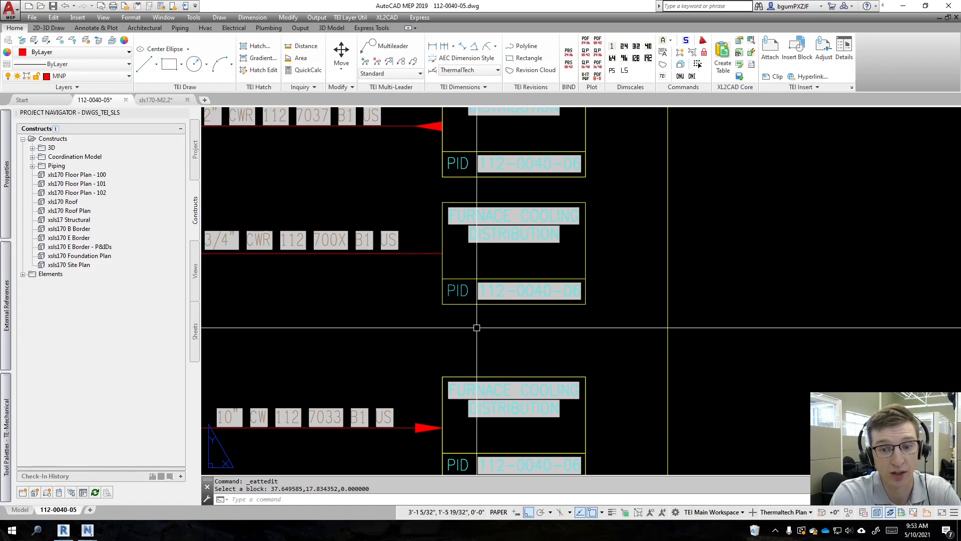
pyautogui.click(524, 294)
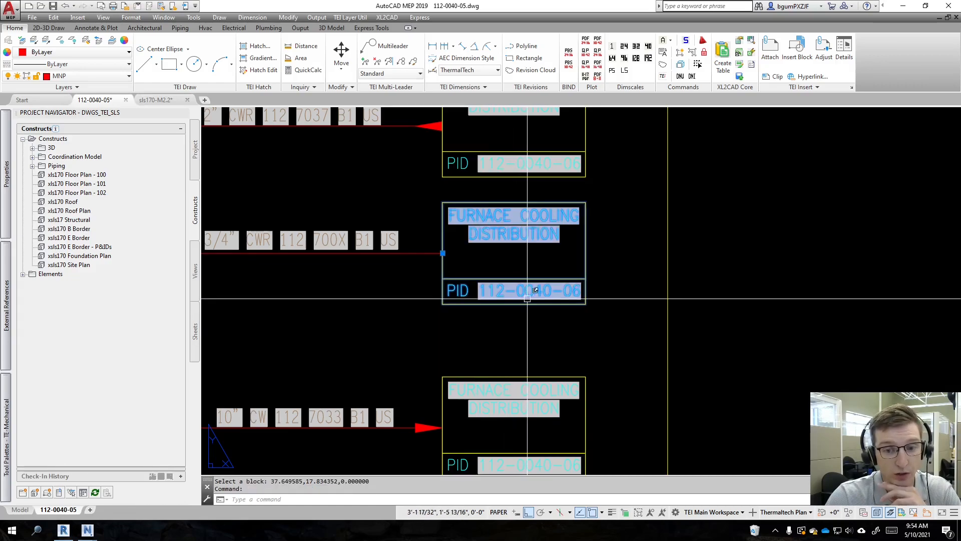
pyautogui.write('co')
pyautogui.press('space')
pyautogui.click(483, 278)
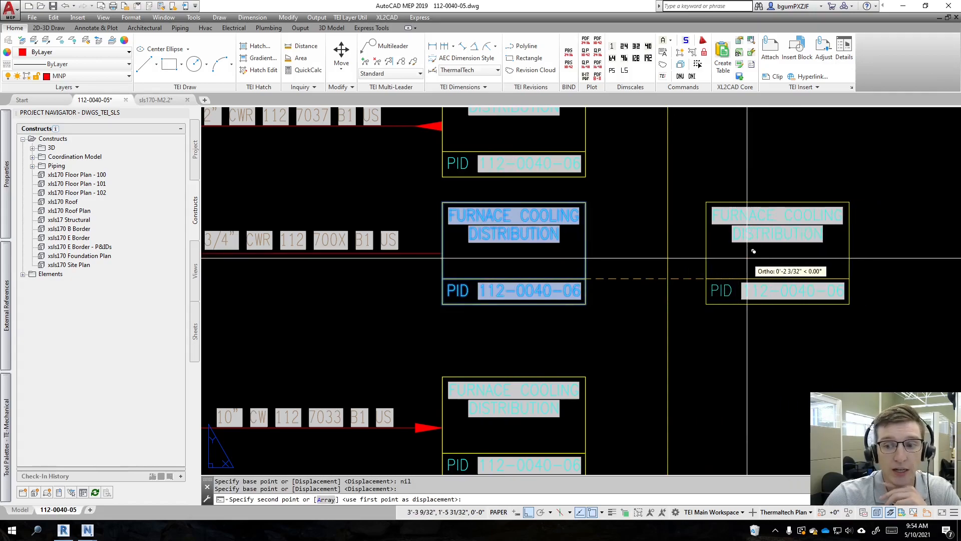
pyautogui.press('Escape')
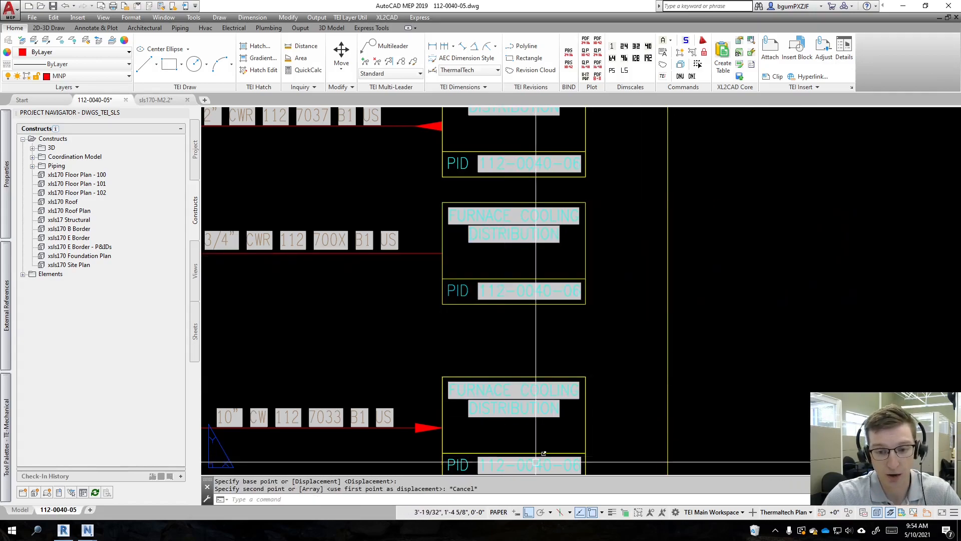
# - Try selecting sheet 112-0040-07 for the SHEET_NO field of the sheet tag on the 10-inch CW line, and discard the edit
pyautogui.moveTo(611, 458); pyautogui.dragTo(591, 298, button='middle')
pyautogui.scroll(2, 529, 330)
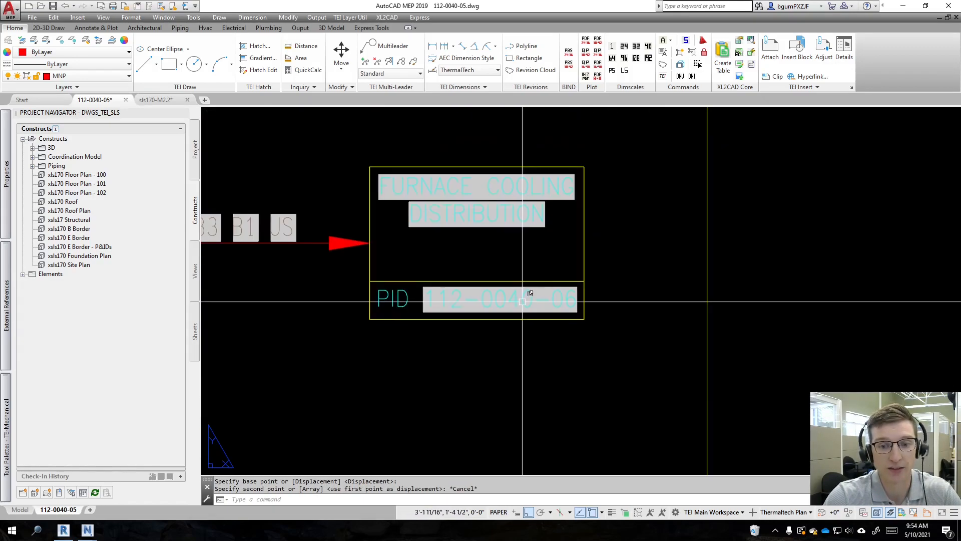
pyautogui.doubleClick(529, 331)
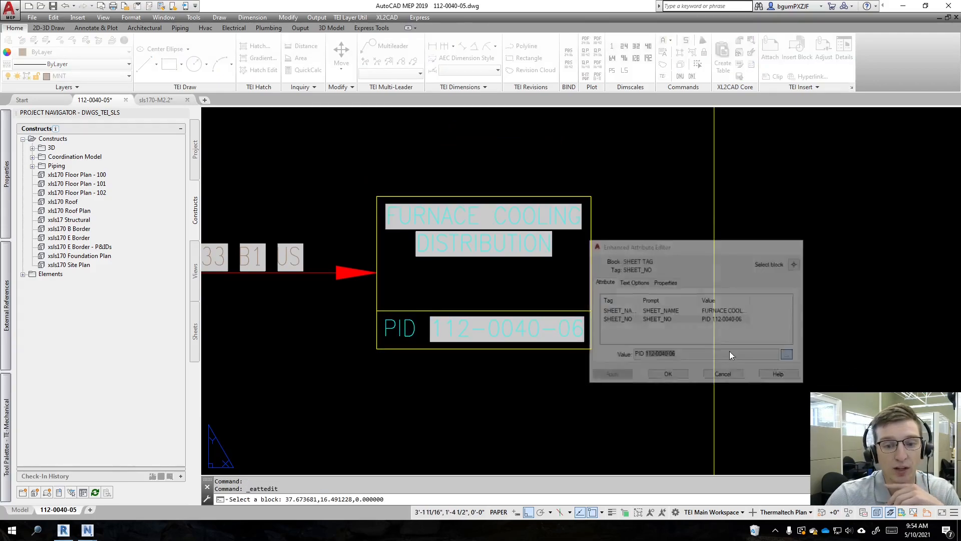
pyautogui.rightClick(506, 332)
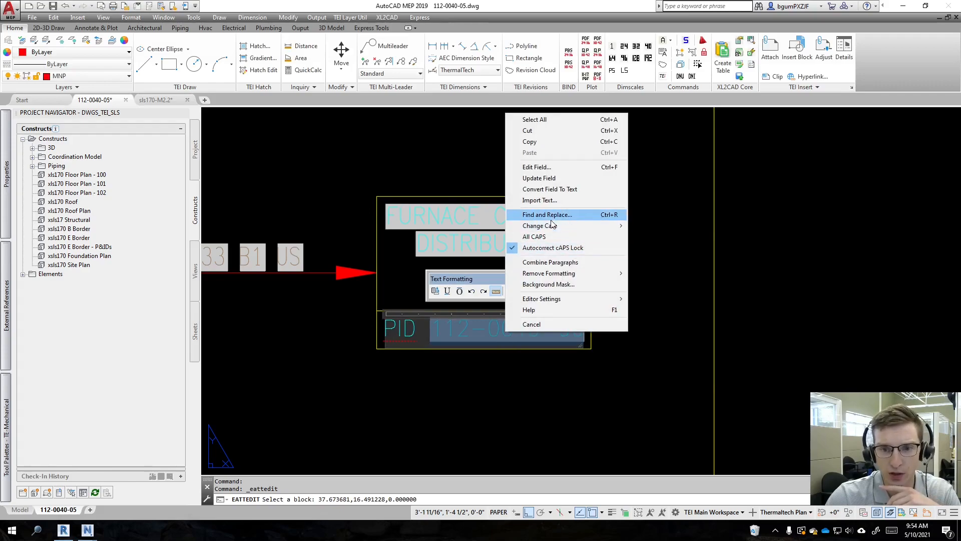
pyautogui.click(536, 167)
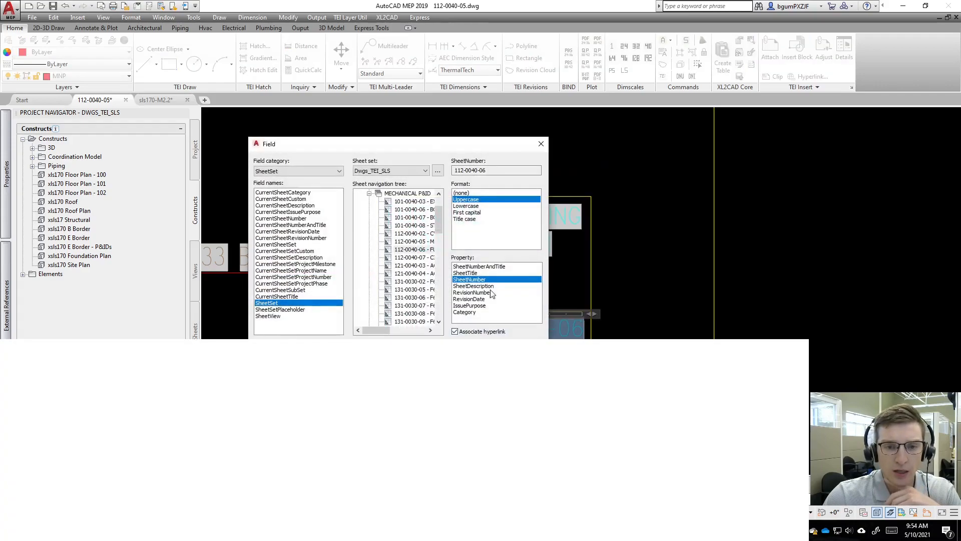
pyautogui.moveTo(434, 150); pyautogui.dragTo(526, 348)
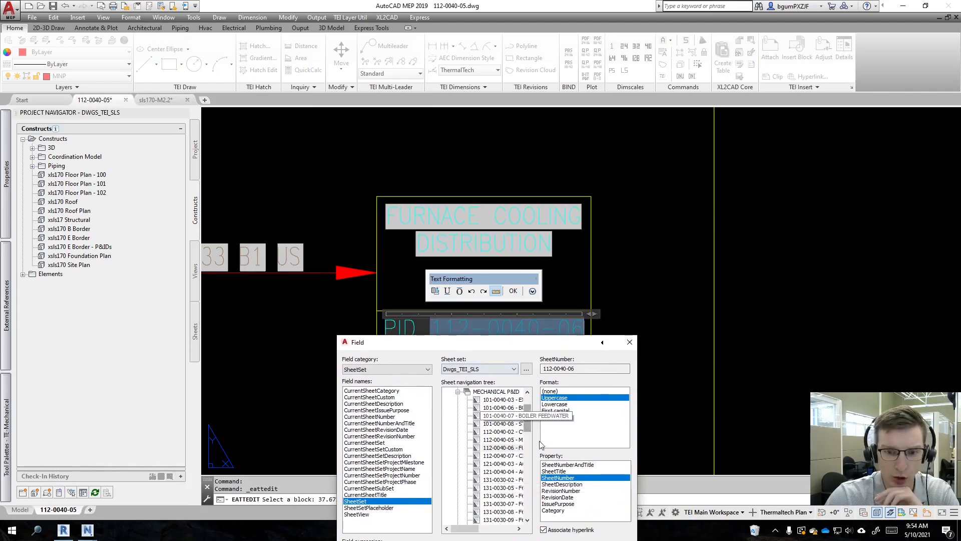
pyautogui.click(498, 455)
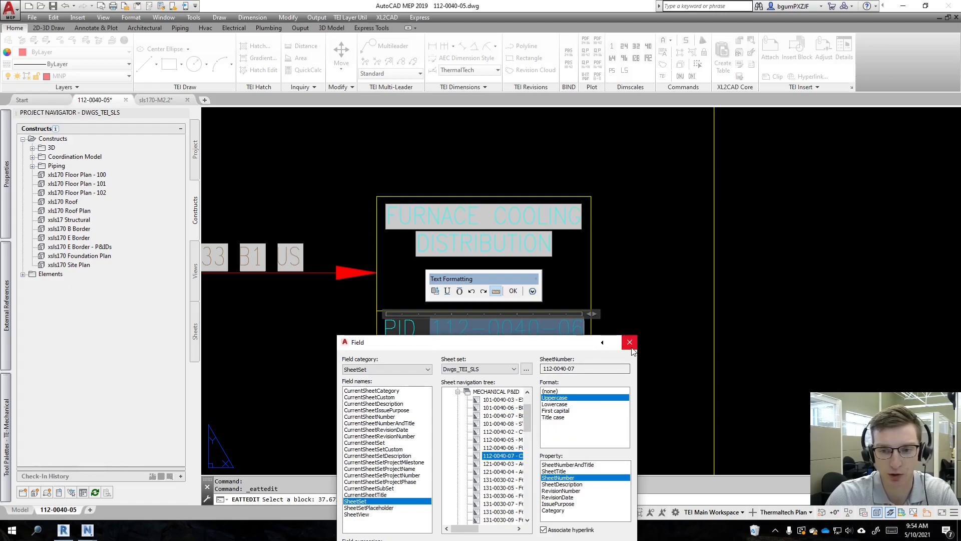
pyautogui.click(631, 347)
pyautogui.click(643, 165)
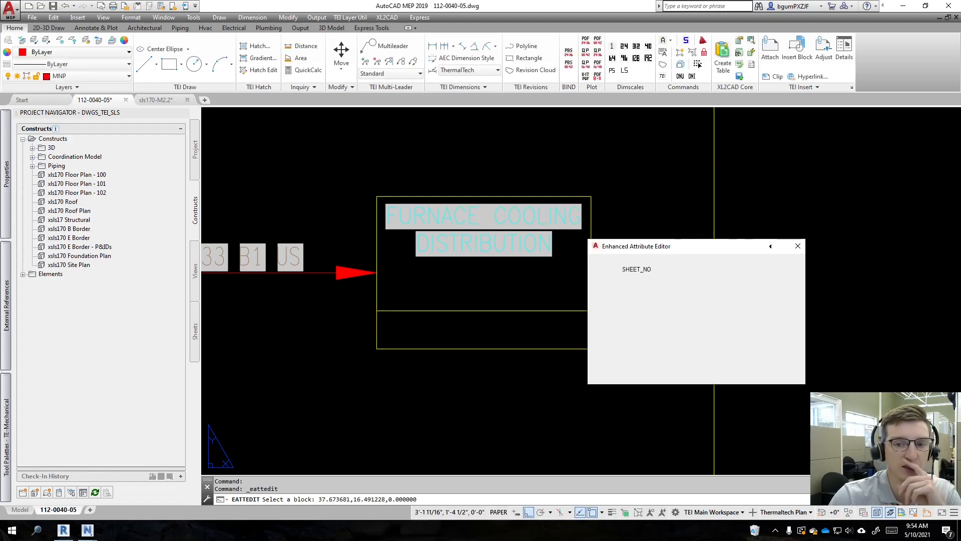
pyautogui.click(796, 244)
# - Switch to the sls170-M2.2 drawing and view the piping plan and sections in its model space
pyautogui.scroll(-5, 500, 157)
pyautogui.moveTo(614, 187)
pyautogui.mouseDown(button='middle')
pyautogui.moveTo(601, 215)
pyautogui.moveTo(603, 283)
pyautogui.mouseUp(button='middle')
pyautogui.click(156, 100)
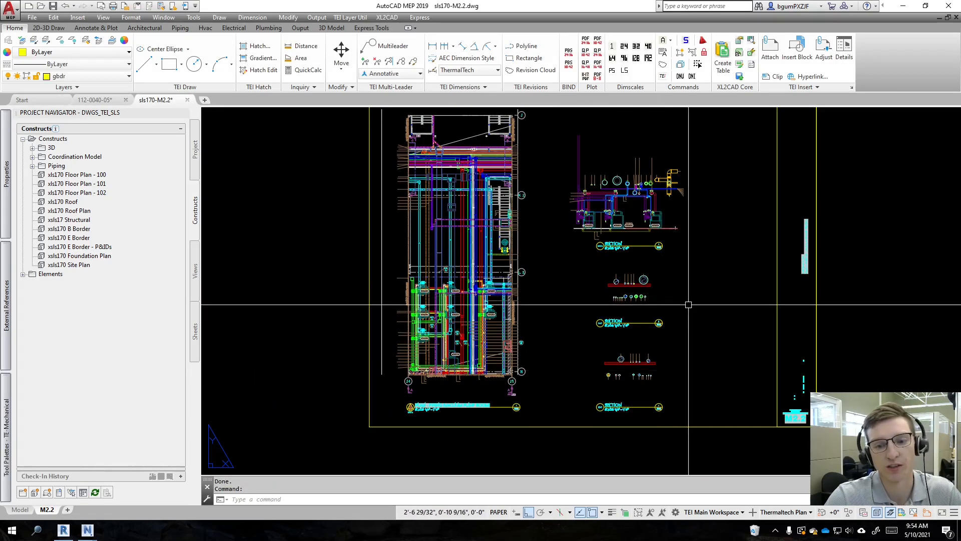
pyautogui.scroll(3, 688, 305)
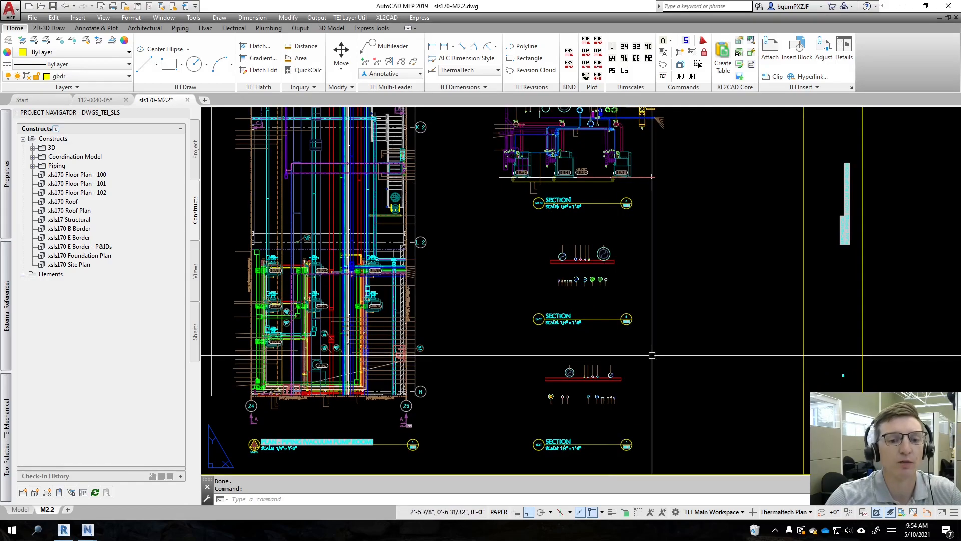
pyautogui.click(20, 509)
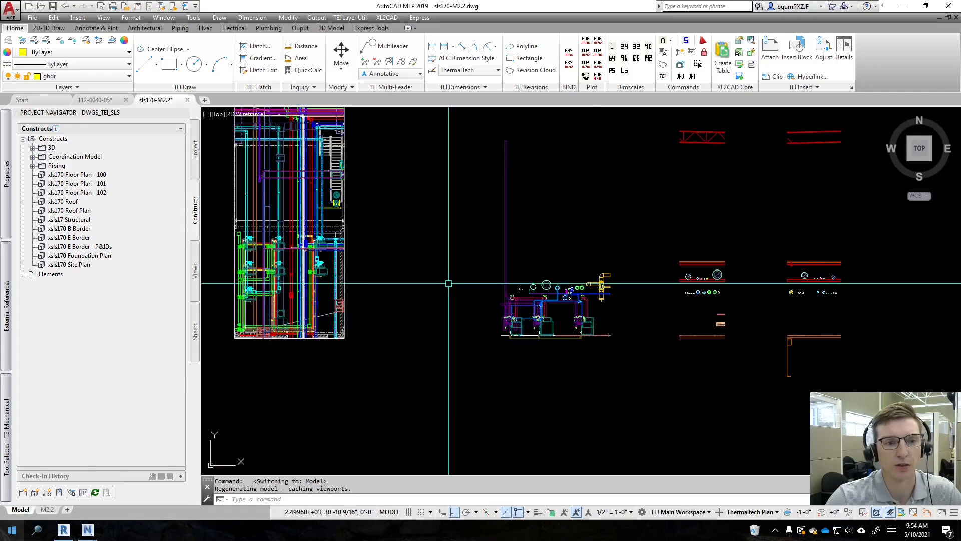
pyautogui.moveTo(436, 283); pyautogui.dragTo(464, 370, button='middle')
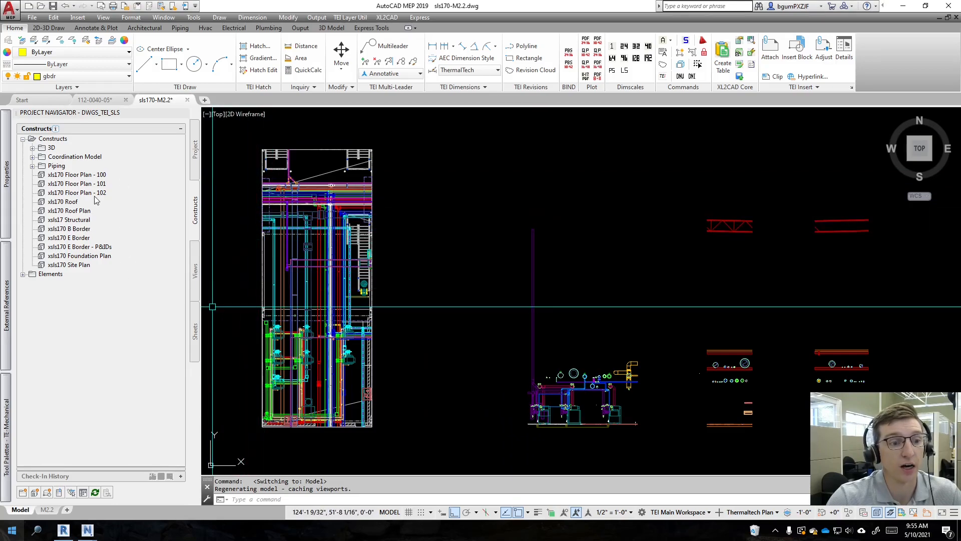
# - Review the external reference options available for the xls170 Floor Plan - 101 construct, and dismiss them without attaching anything
pyautogui.rightClick(85, 184)
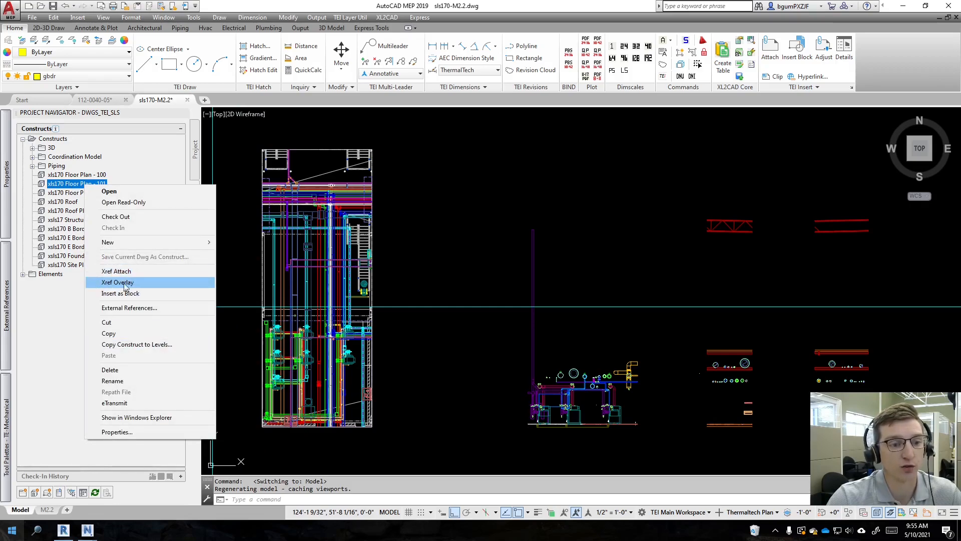
pyautogui.click(459, 218)
pyautogui.click(431, 163)
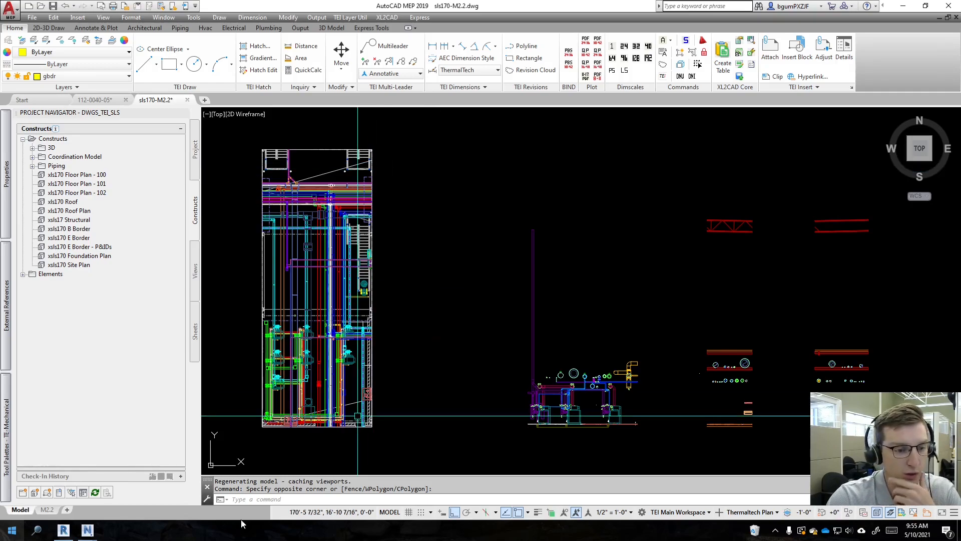
# - Return to the M2.2 layout and examine the vacuum pump room plan title and its sheet number bubble
pyautogui.click(46, 510)
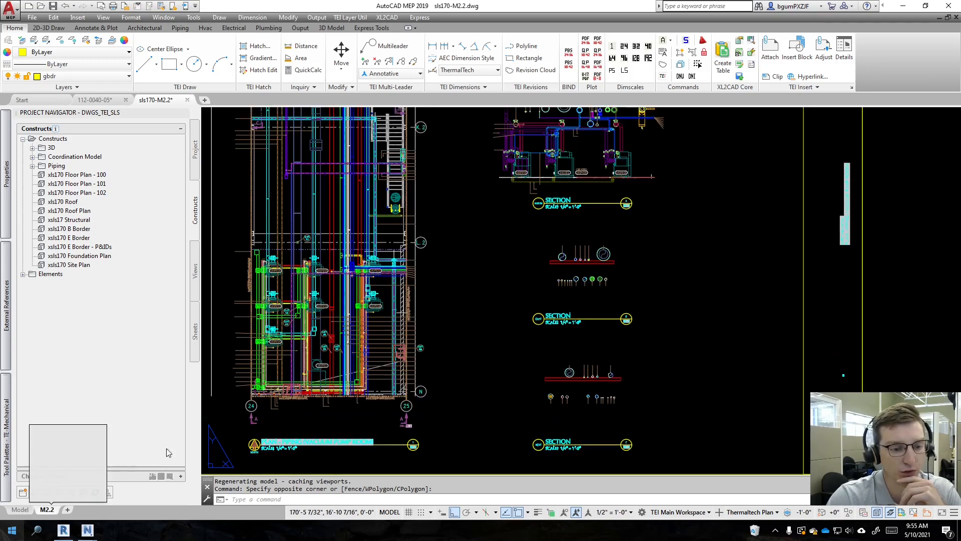
pyautogui.scroll(4, 381, 452)
pyautogui.moveTo(385, 455); pyautogui.dragTo(669, 376, button='middle')
pyautogui.scroll(-1, 702, 381)
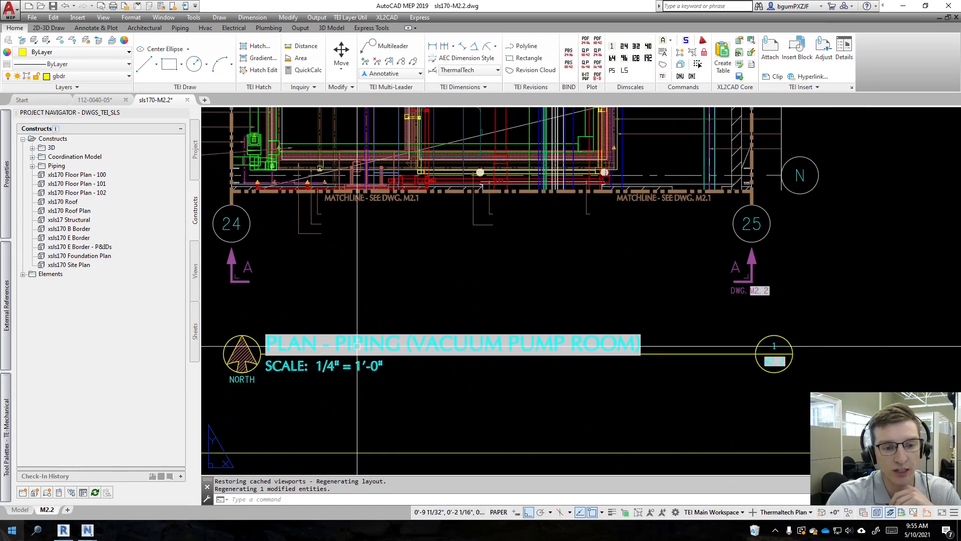
pyautogui.scroll(5, 632, 336)
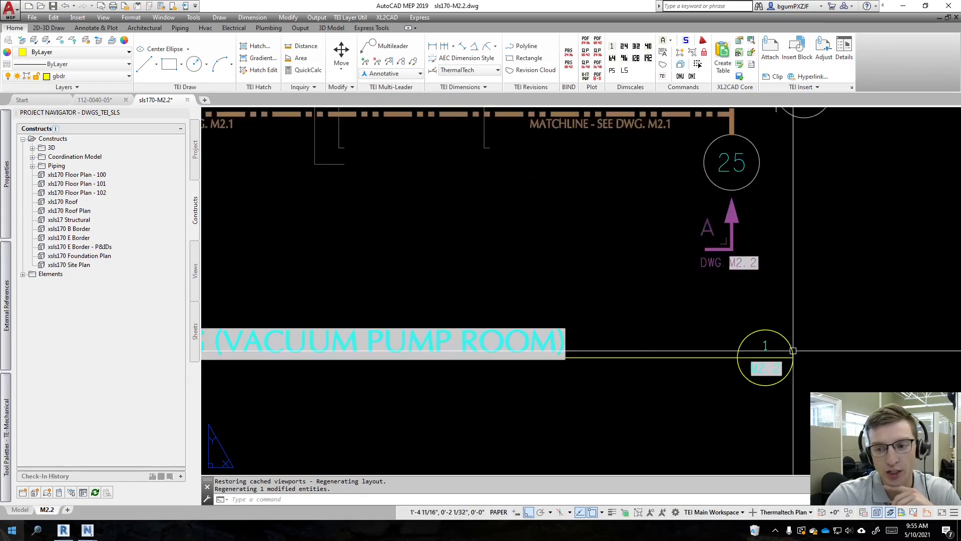
pyautogui.scroll(-5, 618, 334)
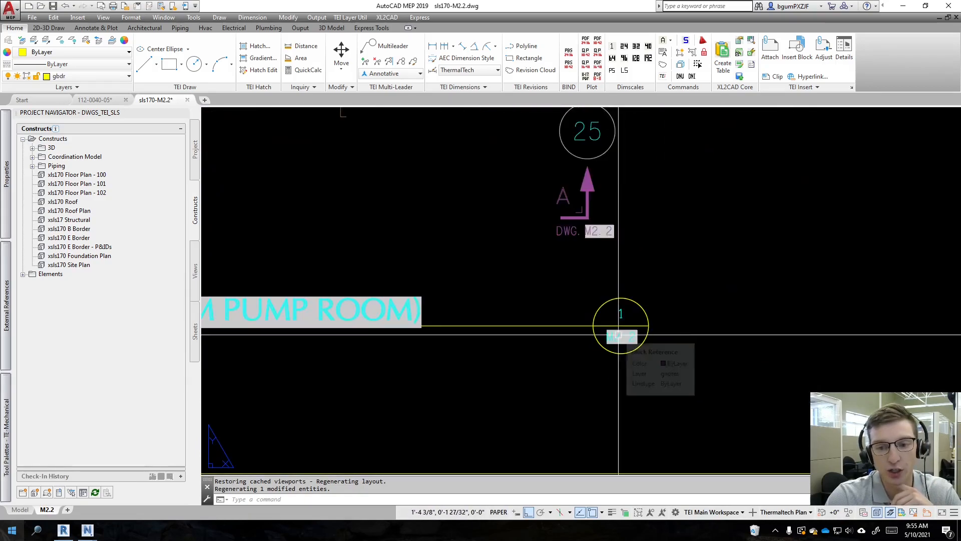
pyautogui.moveTo(535, 354); pyautogui.dragTo(617, 360, button='middle')
# - Inspect the SheetSet field settings behind the plan title's SHEET_NAME attribute, and close the attribute editor without changes
pyautogui.click(517, 325)
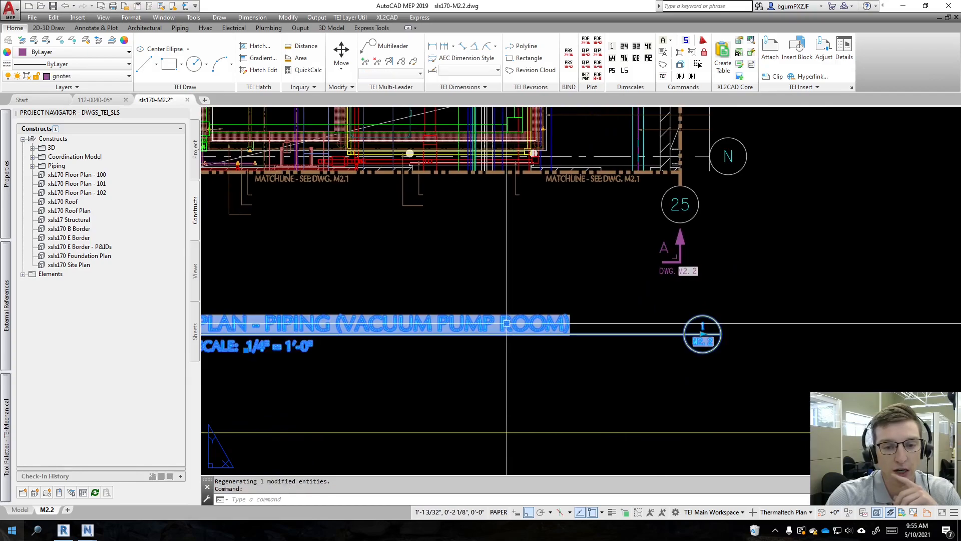
pyautogui.doubleClick(517, 325)
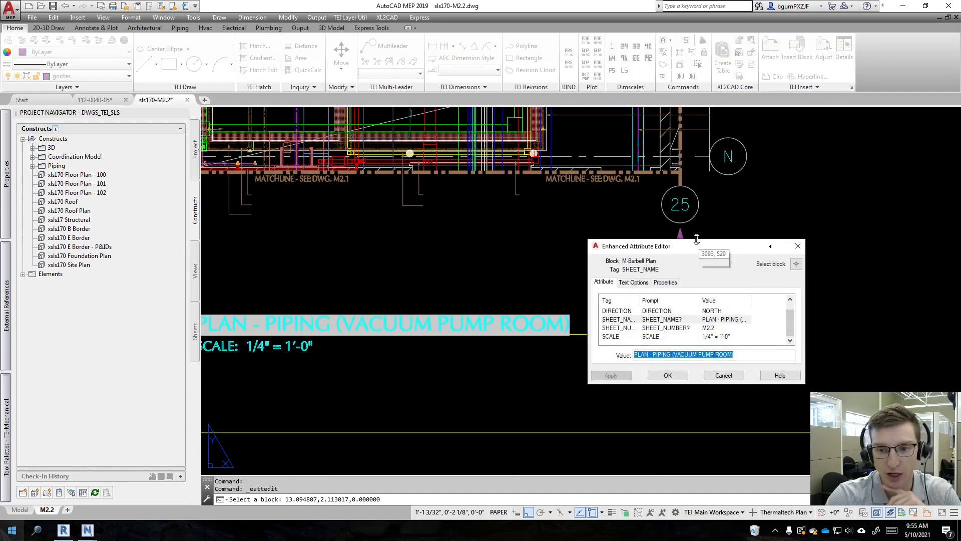
pyautogui.moveTo(658, 246); pyautogui.dragTo(397, 105)
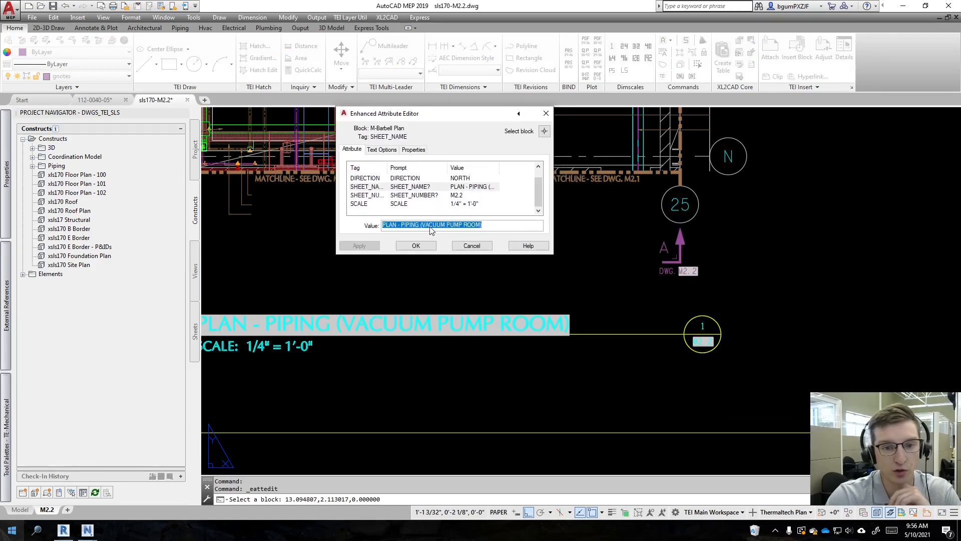
pyautogui.rightClick(431, 228)
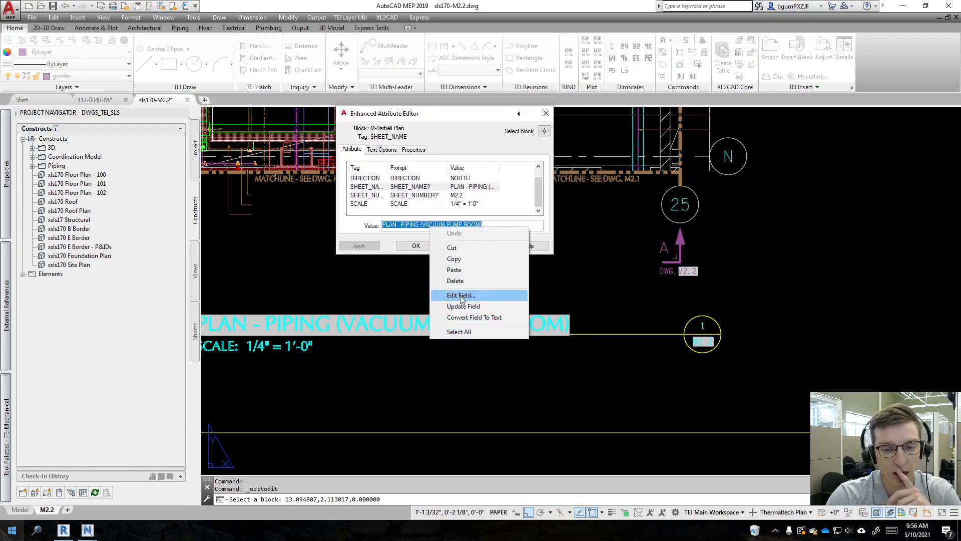
pyautogui.click(461, 296)
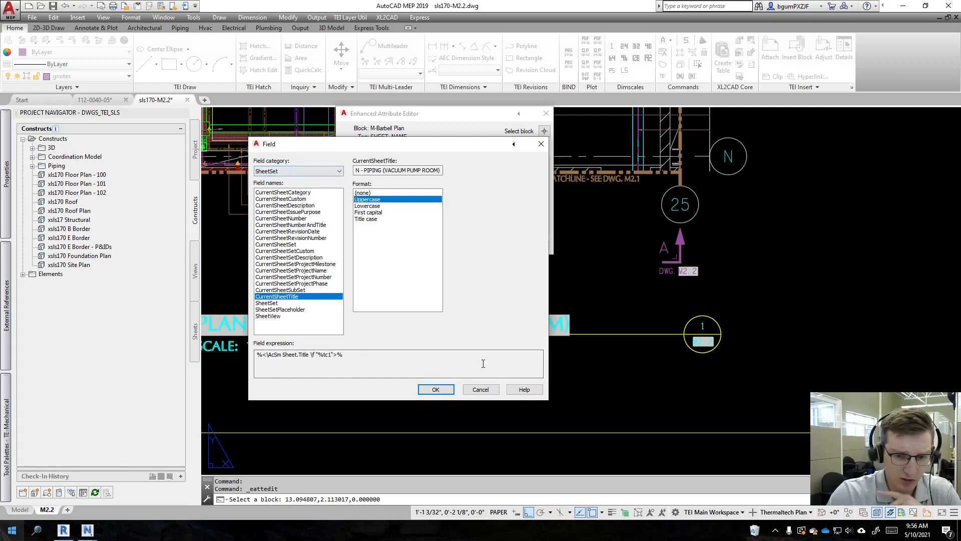
pyautogui.click(480, 390)
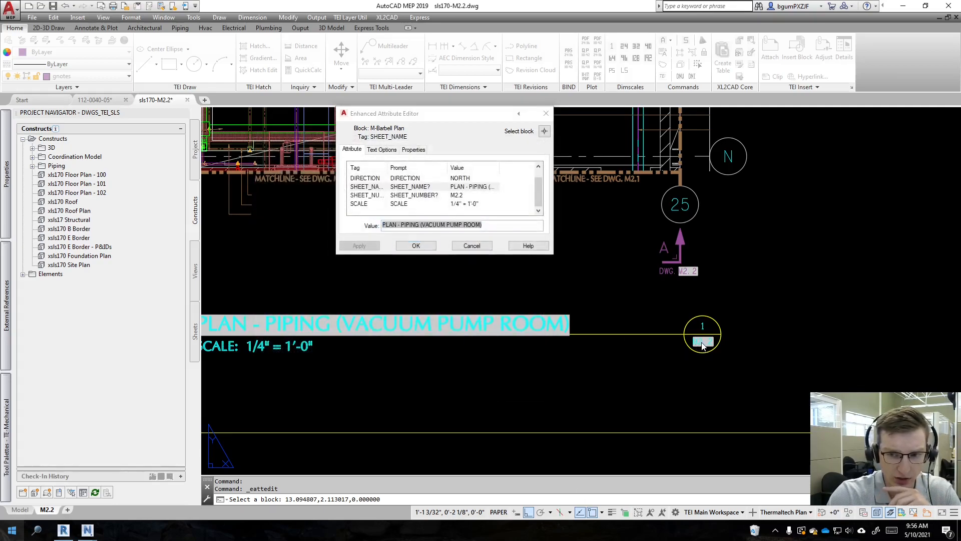
pyautogui.click(473, 246)
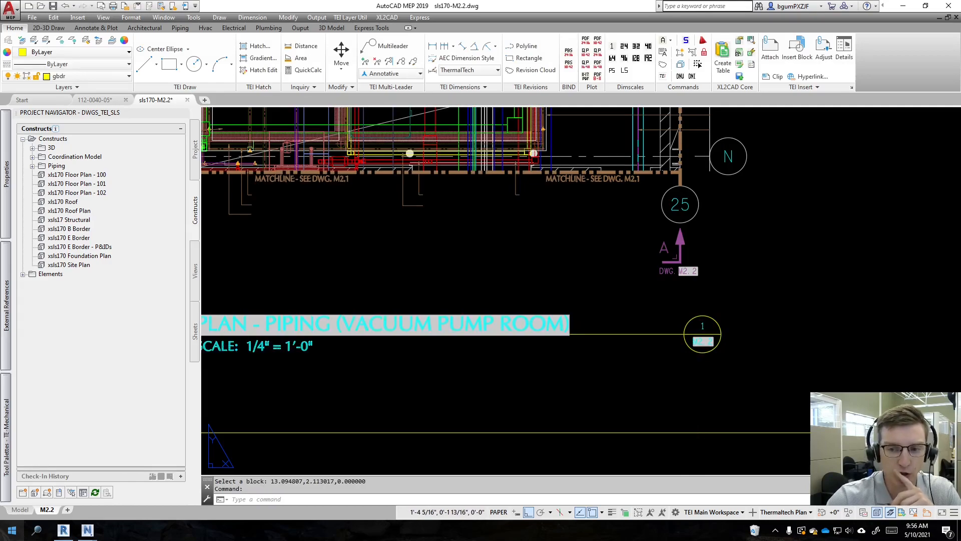
# - Inspect the SheetSet field settings behind the plan title's SHEET_NUMBER attribute, and cancel out of the attribute editor
pyautogui.doubleClick(702, 341)
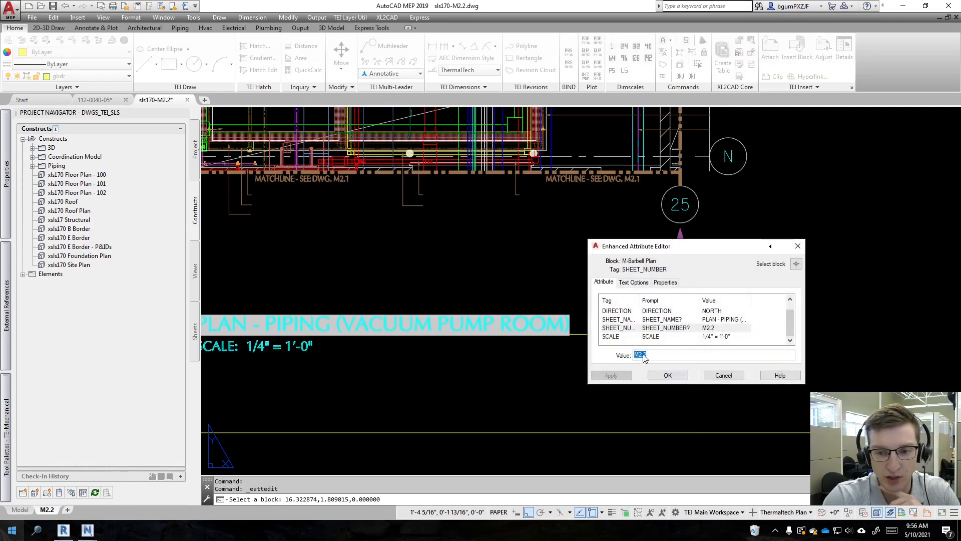
pyautogui.rightClick(643, 357)
pyautogui.click(686, 423)
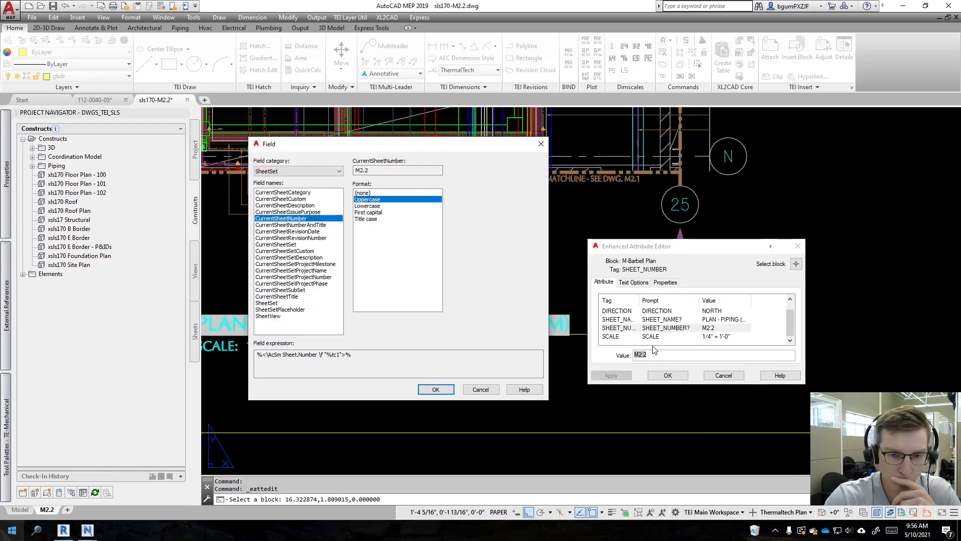
pyautogui.click(481, 390)
pyautogui.click(723, 374)
# - Examine the sheet title and number fields in the M2.2 title block, and close the docked Project Navigator
pyautogui.scroll(-5, 727, 351)
pyautogui.moveTo(727, 351); pyautogui.dragTo(363, 383, button='middle')
pyautogui.scroll(4, 592, 393)
pyautogui.moveTo(807, 356); pyautogui.dragTo(605, 381, button='middle')
pyautogui.scroll(2, 581, 375)
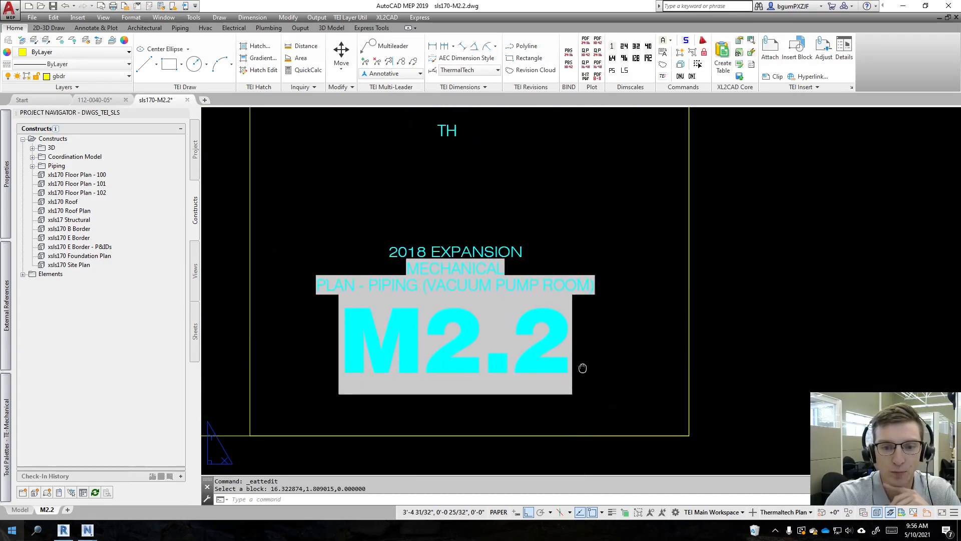
pyautogui.scroll(-5, 583, 369)
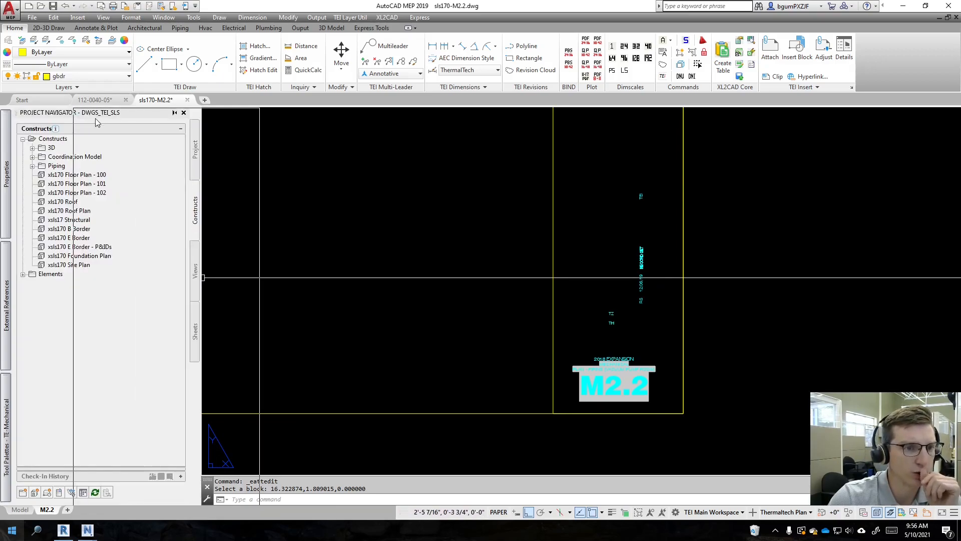
pyautogui.click(183, 112)
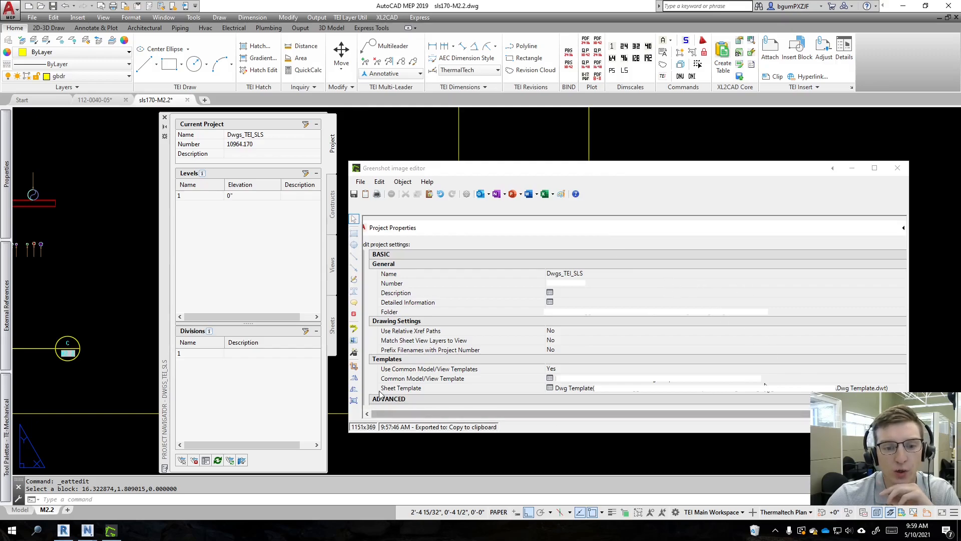
# - Highlight the Sheet Template label and its .dwt extension in the Greenshot capture of the project properties, and close the image editor
pyautogui.click(354, 327)
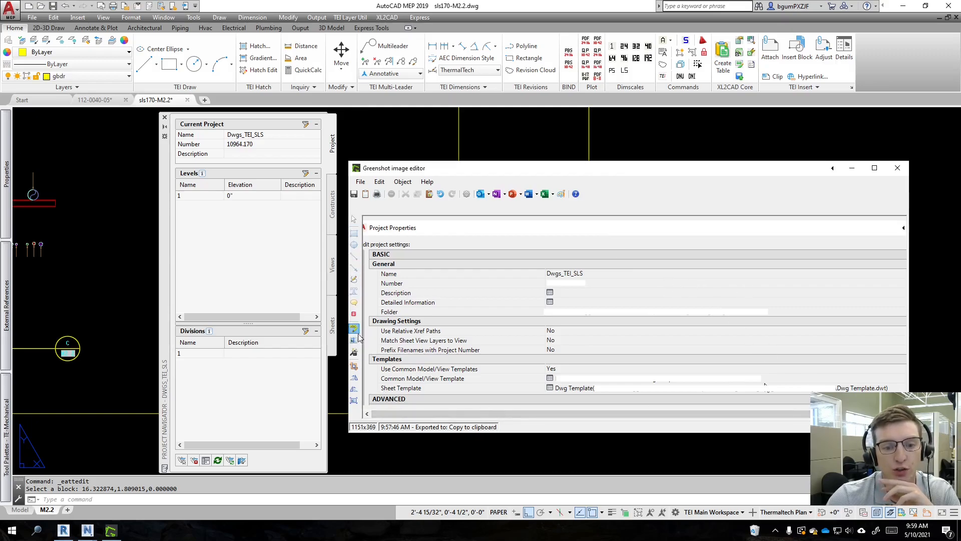
pyautogui.moveTo(424, 392); pyautogui.dragTo(381, 383)
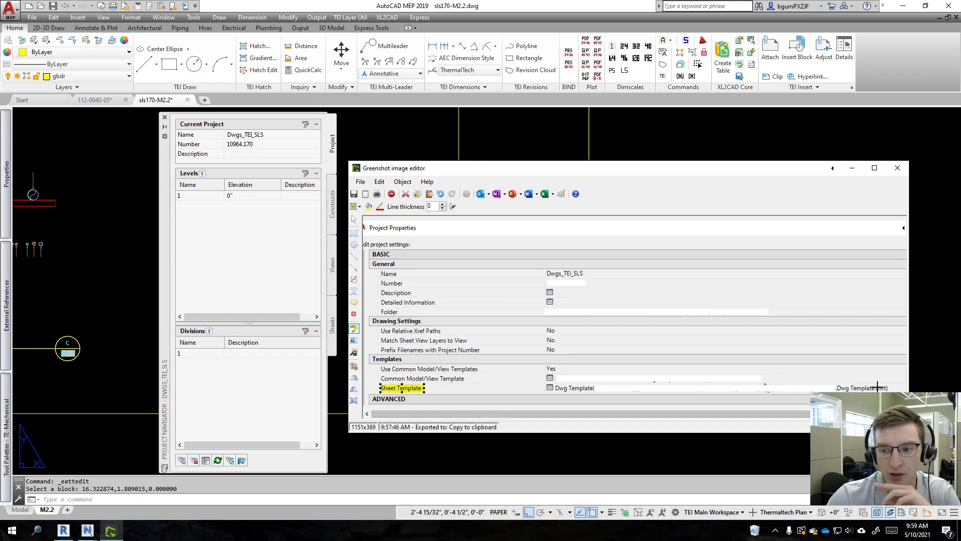
pyautogui.moveTo(877, 384); pyautogui.dragTo(892, 390)
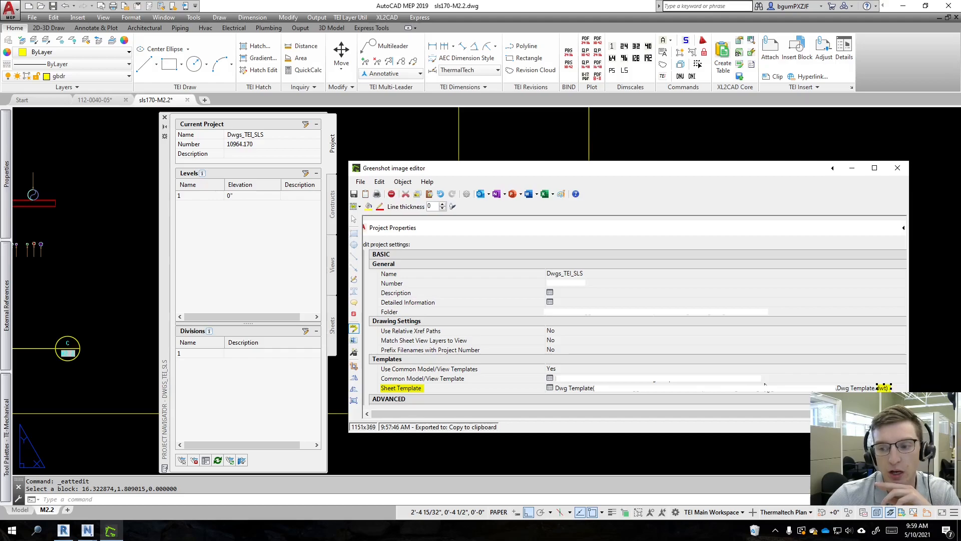
pyautogui.press('Escape')
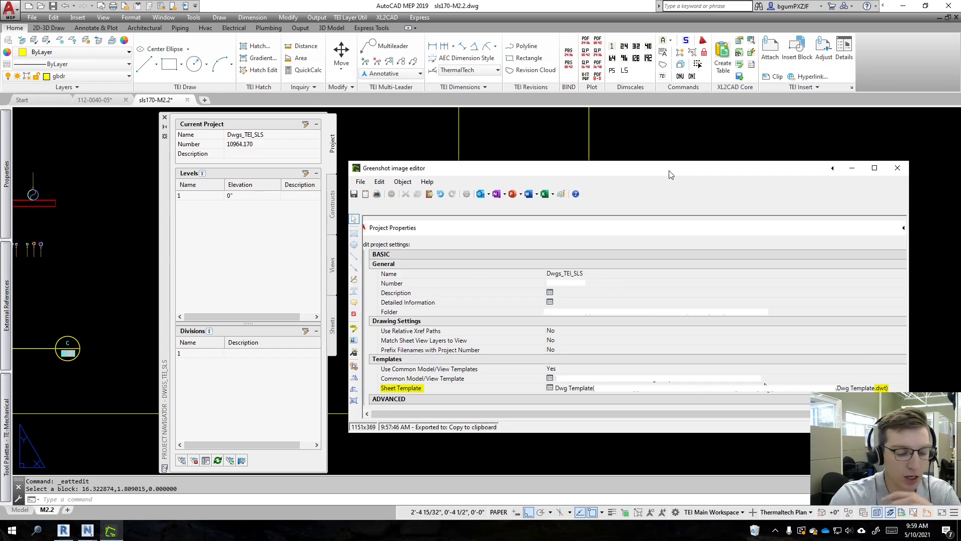
pyautogui.click(897, 168)
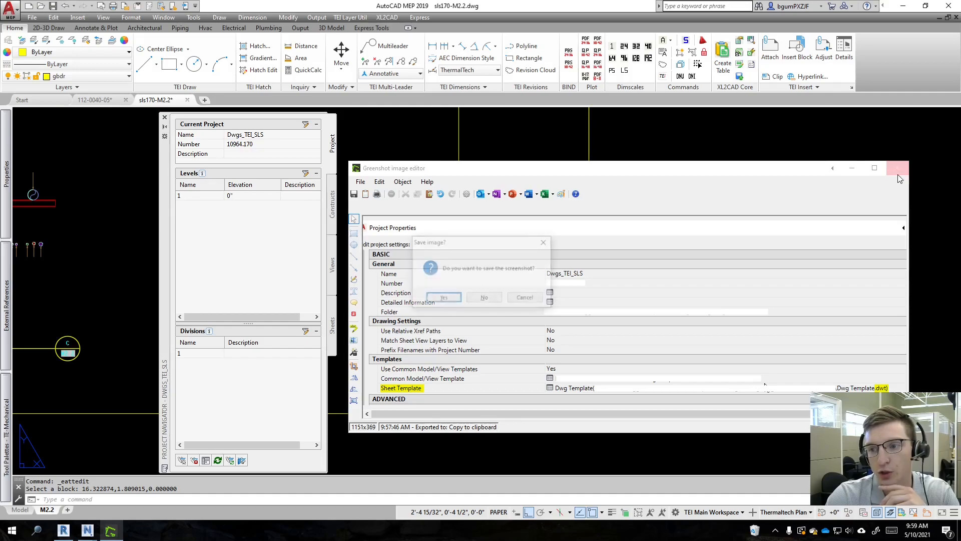